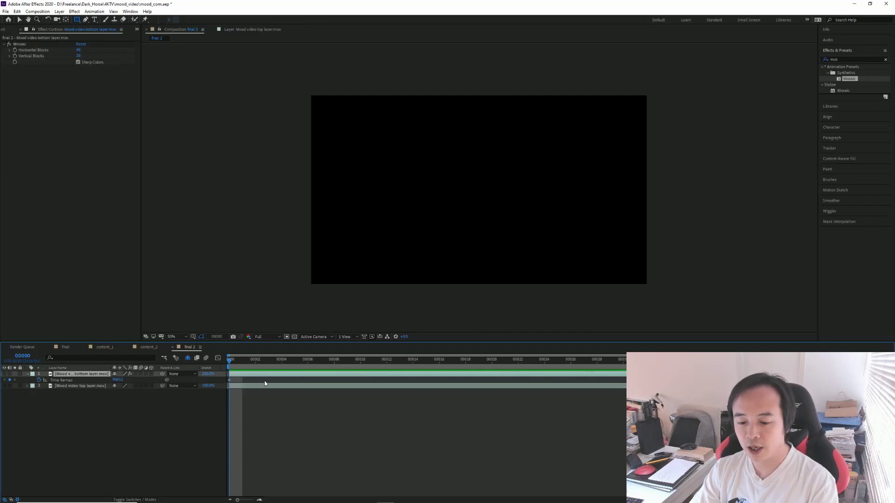
# - Make the Mood video top layer visible and preview its TV footage, returning to the first frame
pyautogui.click(5, 386)
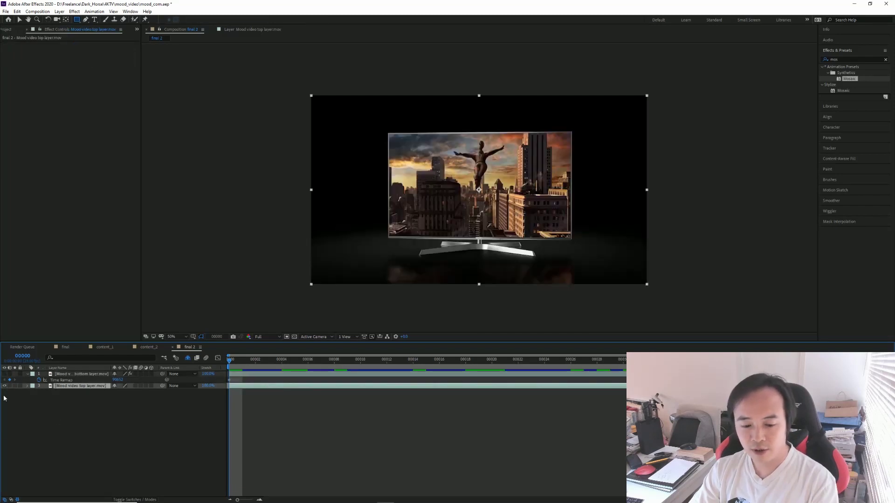
pyautogui.moveTo(238, 361); pyautogui.dragTo(387, 379)
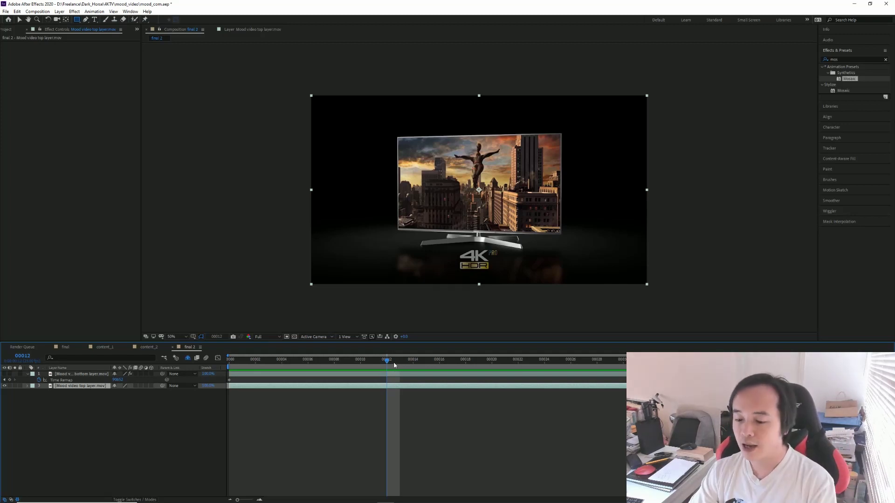
pyautogui.press('space')
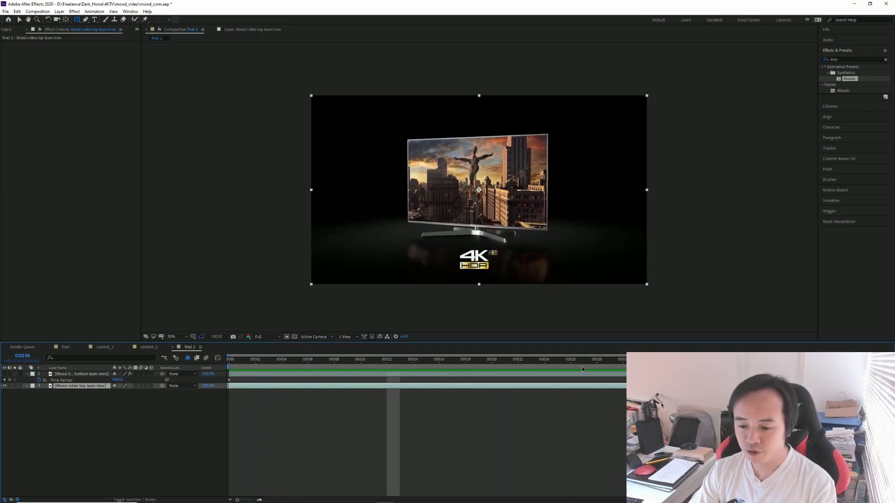
pyautogui.moveTo(582, 368); pyautogui.dragTo(229, 366)
# - Show the Mood video bottom layer and preview its mosaic footage from the first frame
pyautogui.click(4, 374)
pyautogui.press('space')
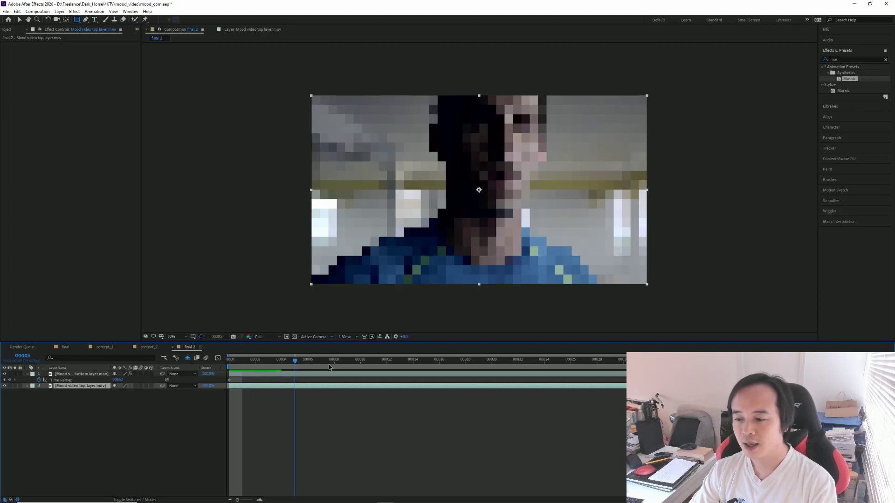
pyautogui.moveTo(381, 362); pyautogui.dragTo(234, 374)
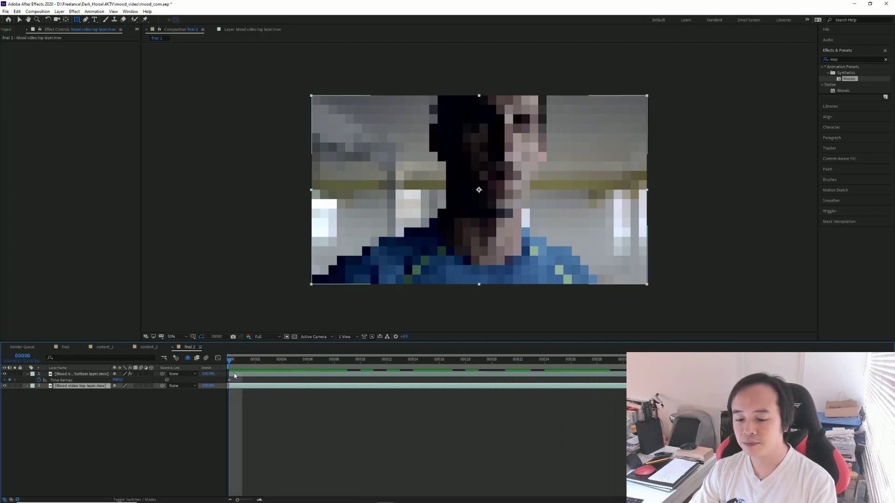
# - Remove time remapping from the Mood video bottom layer and play it through to the end of its footage
pyautogui.click(251, 375)
pyautogui.hotkey('ctrl', 'alt', 't')
pyautogui.press('space')
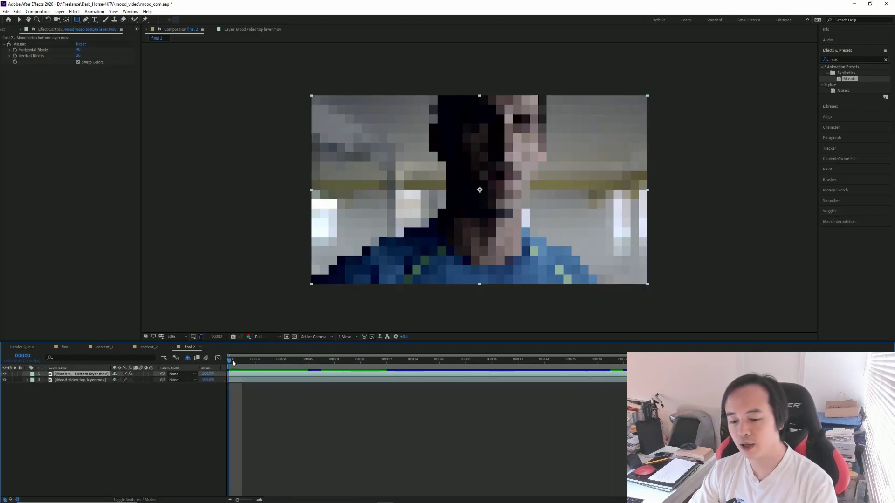
pyautogui.moveTo(437, 380); pyautogui.dragTo(716, 385)
pyautogui.press('pageup')
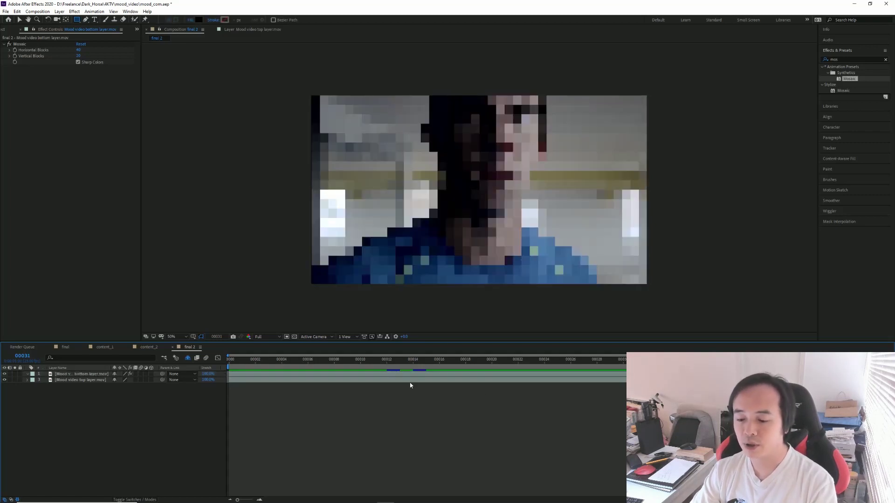
# - Try to freeze the bottom layer on its last frame and play past the end of its footage
pyautogui.click(59, 11)
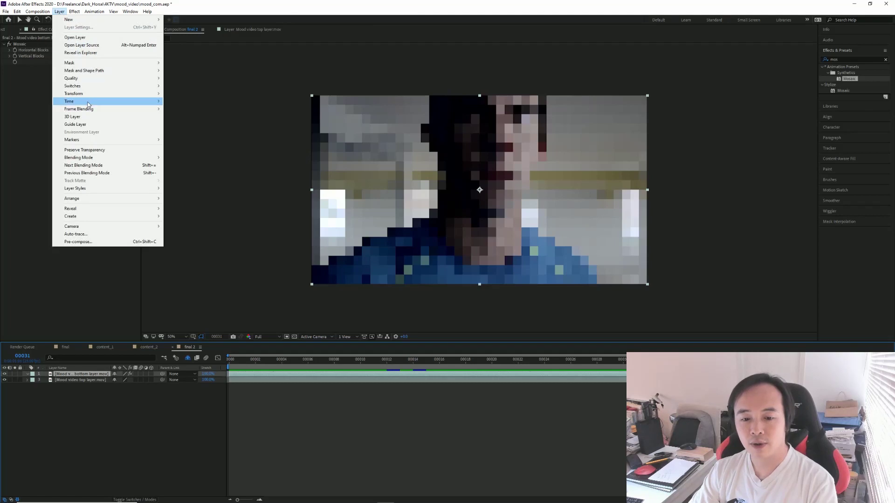
pyautogui.moveTo(88, 102)
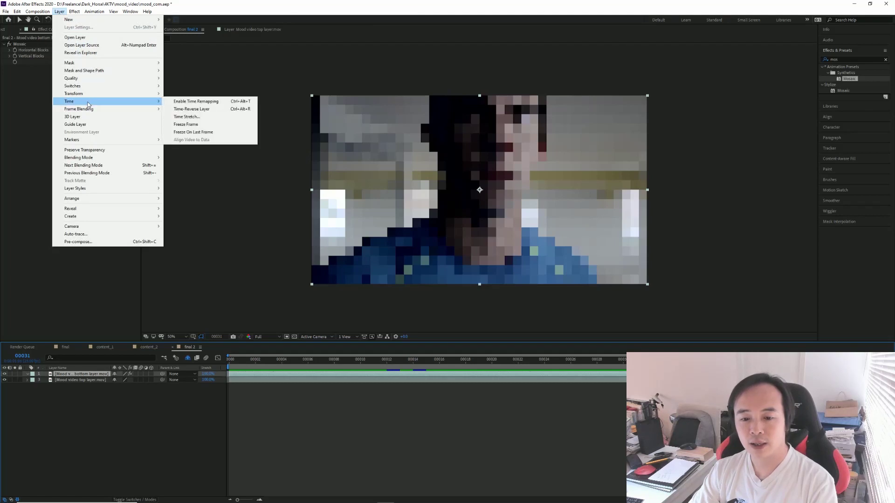
pyautogui.click(210, 133)
pyautogui.press('space')
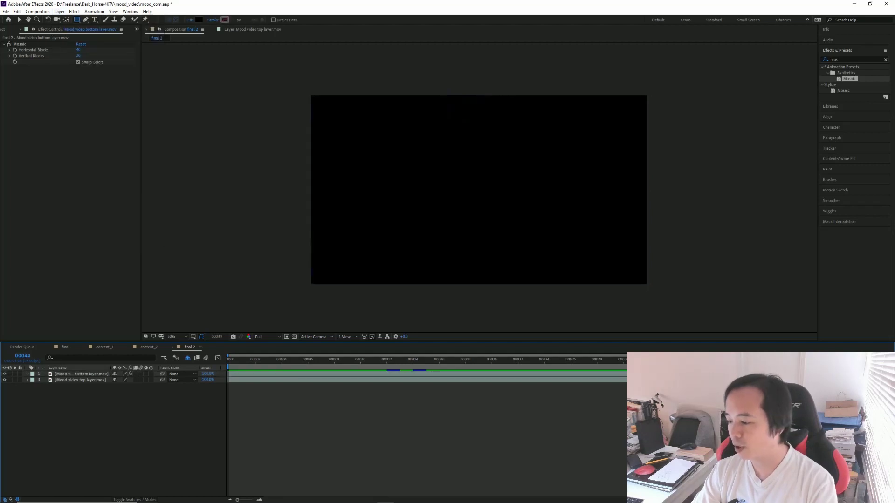
pyautogui.press('space')
# - Apply Freeze On Last Frame to the Mood video bottom layer with the playhead at frame 30
pyautogui.click(81, 374)
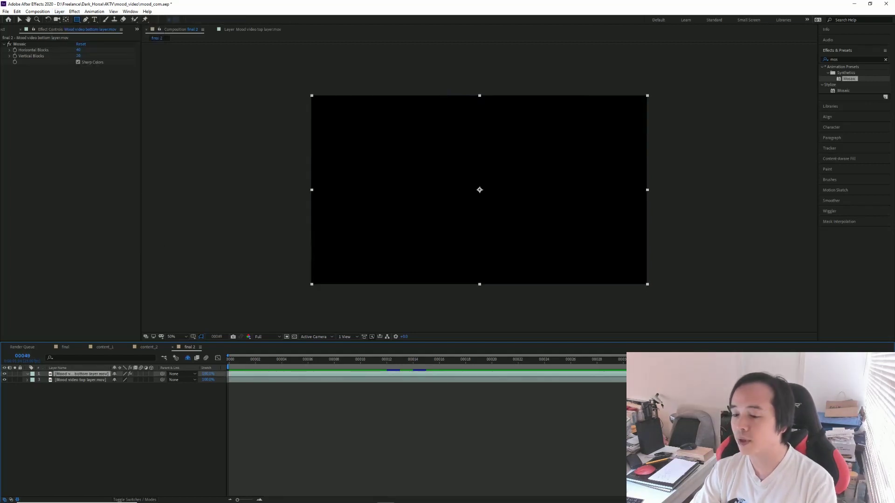
pyautogui.moveTo(637, 379)
pyautogui.mouseDown()
pyautogui.moveTo(591, 379)
pyautogui.moveTo(624, 381)
pyautogui.mouseUp()
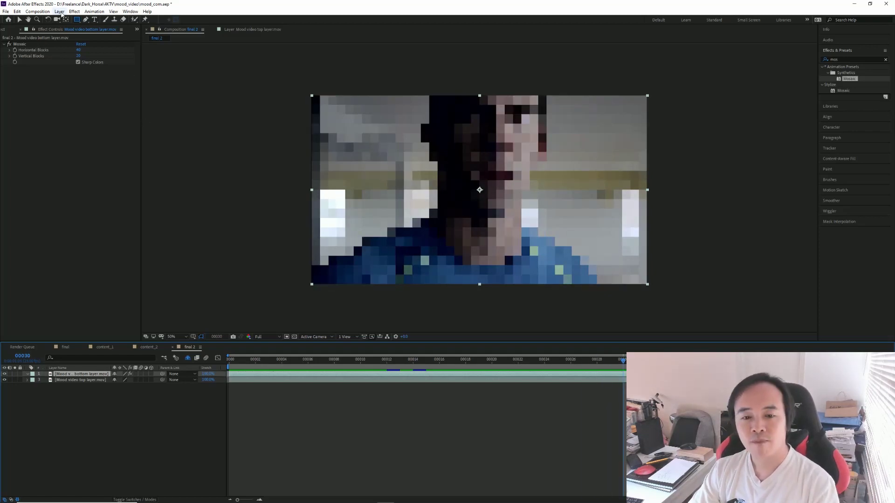
pyautogui.click(59, 11)
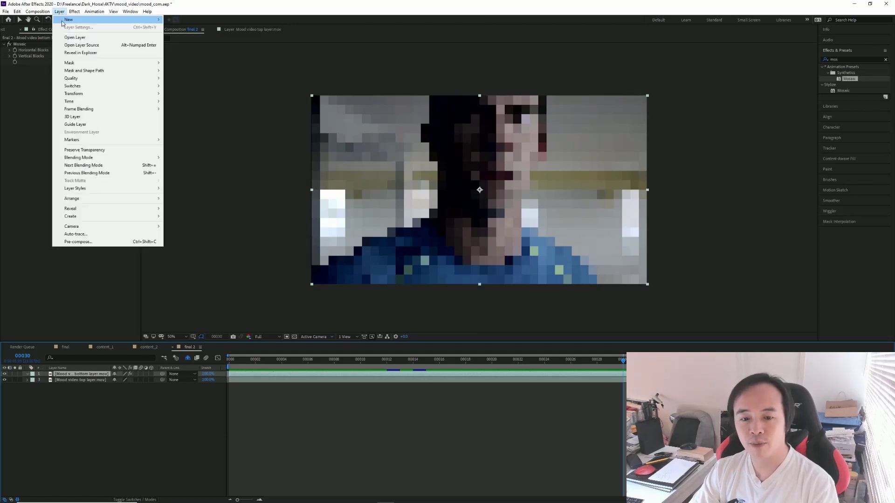
pyautogui.moveTo(140, 101)
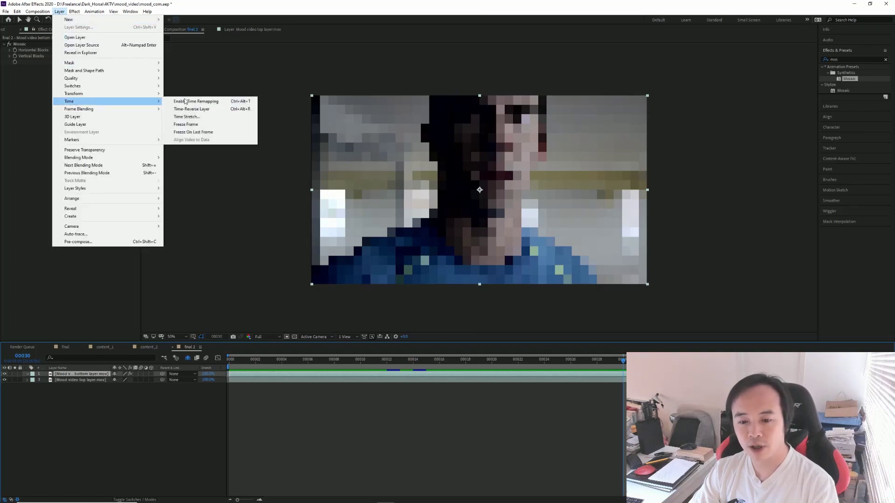
pyautogui.click(220, 132)
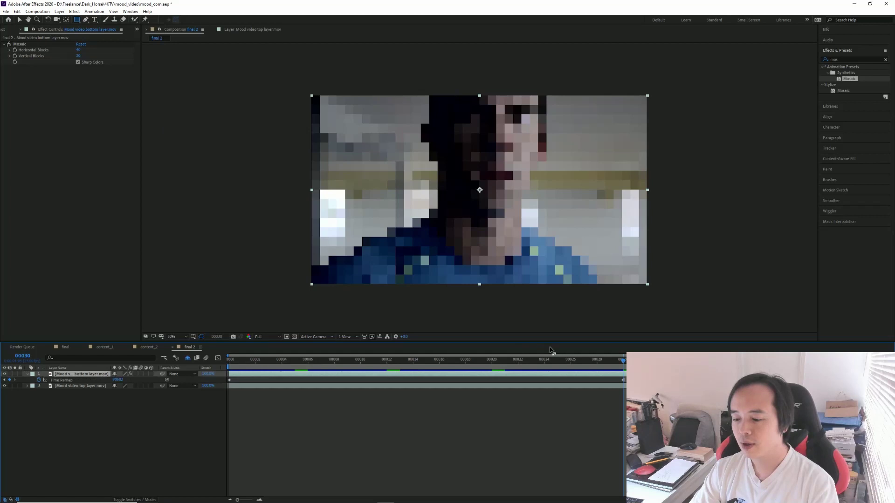
# - Play the frozen bottom layer past frame 30 to check the hold, and return to the first frame
pyautogui.press('space')
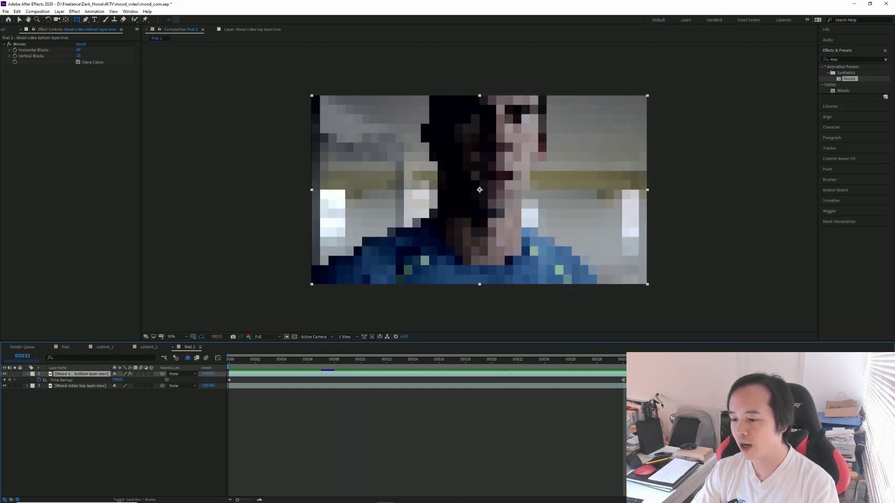
pyautogui.press('pageup')
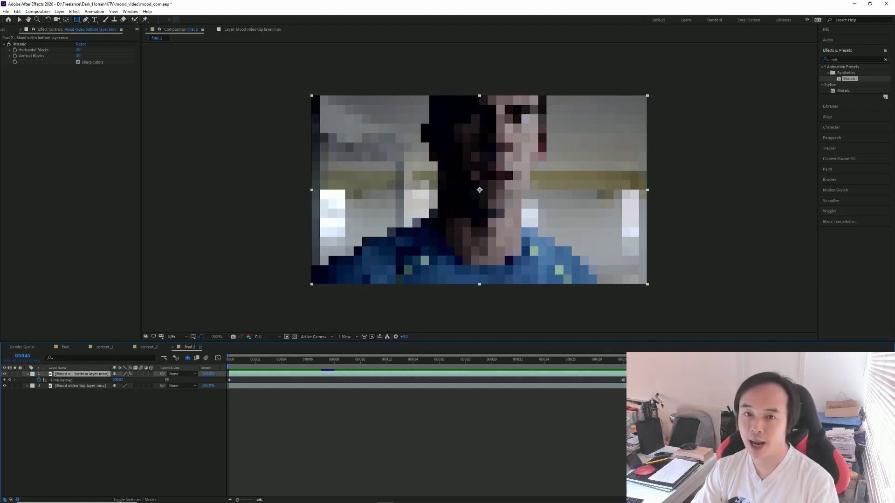
pyautogui.press('Home')
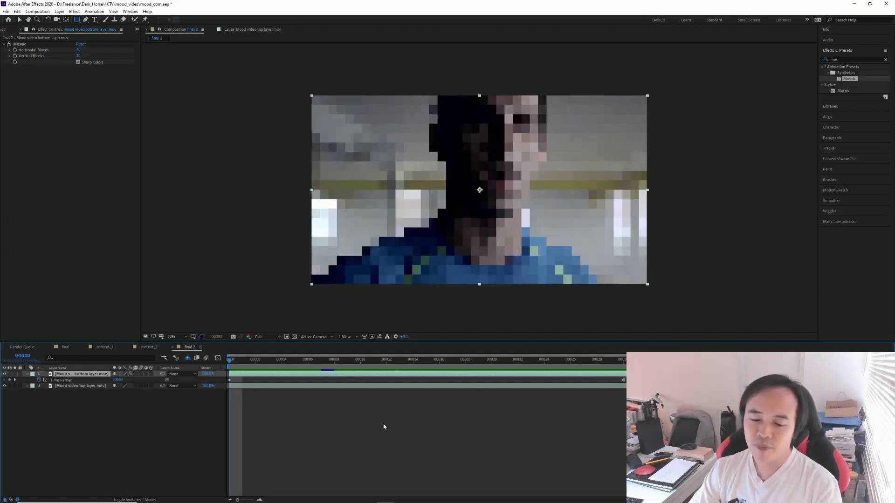
# - Hide the Mood video bottom layer and select the top layer with its TV screen enlarged in view
pyautogui.click(383, 425)
pyautogui.click(4, 374)
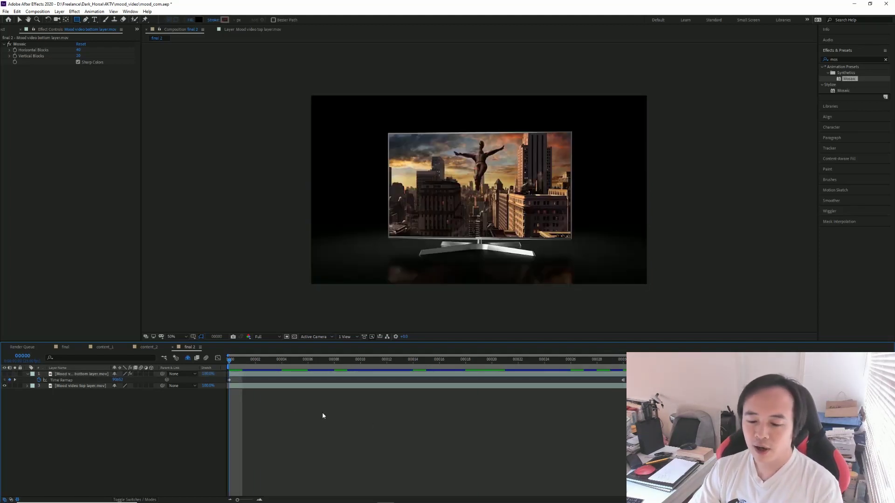
pyautogui.click(336, 386)
pyautogui.scroll(1, 421, 277)
pyautogui.moveTo(486, 198); pyautogui.dragTo(449, 201)
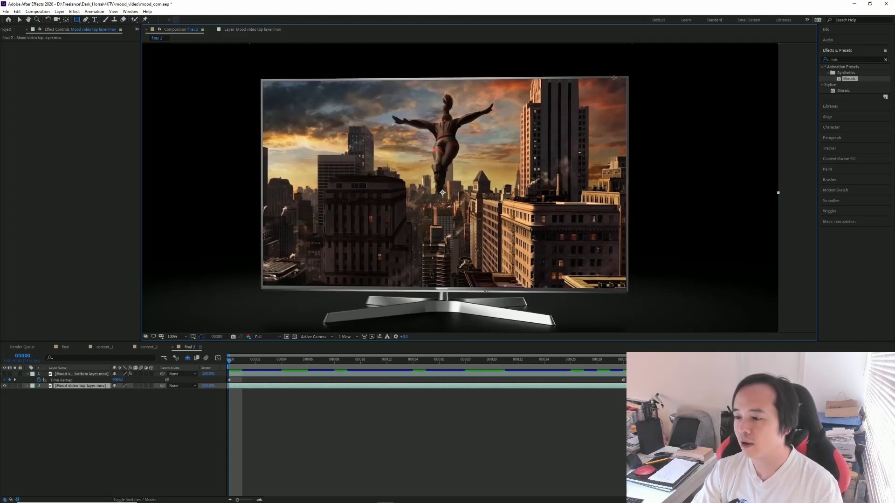
# - Play the top layer to examine how the TV screen's corners move, and return to the first frame
pyautogui.press('space')
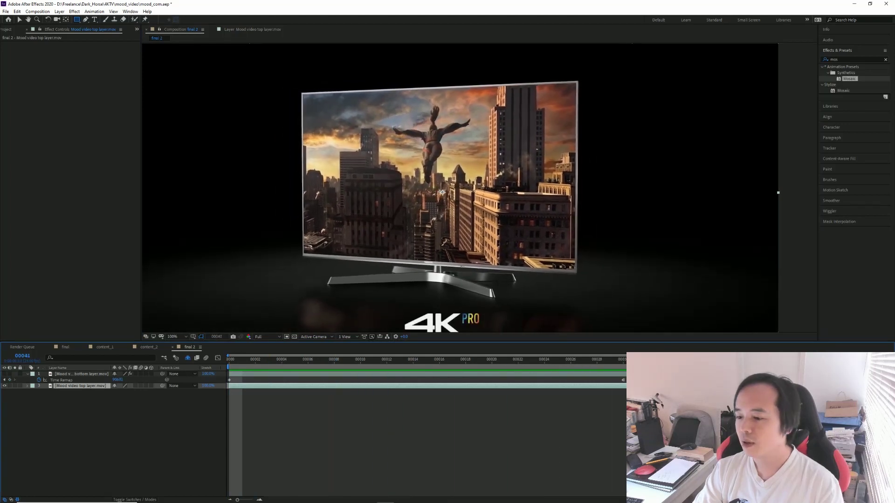
pyautogui.press('space')
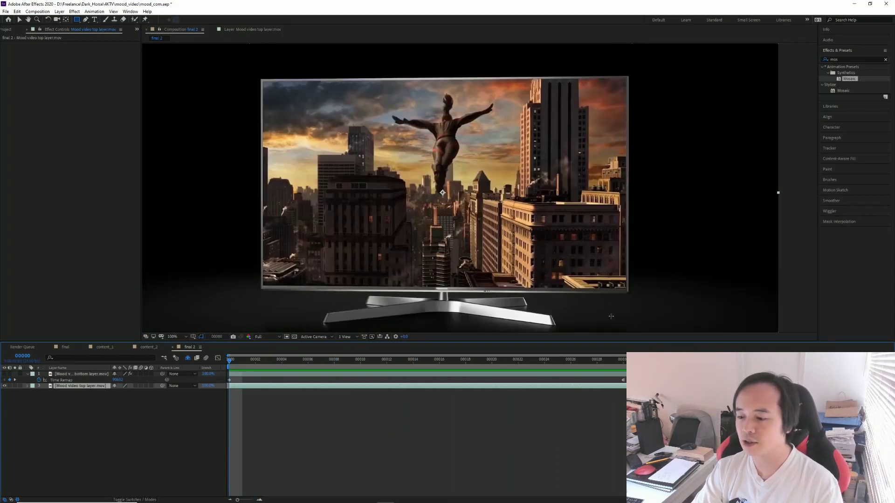
pyautogui.press('space')
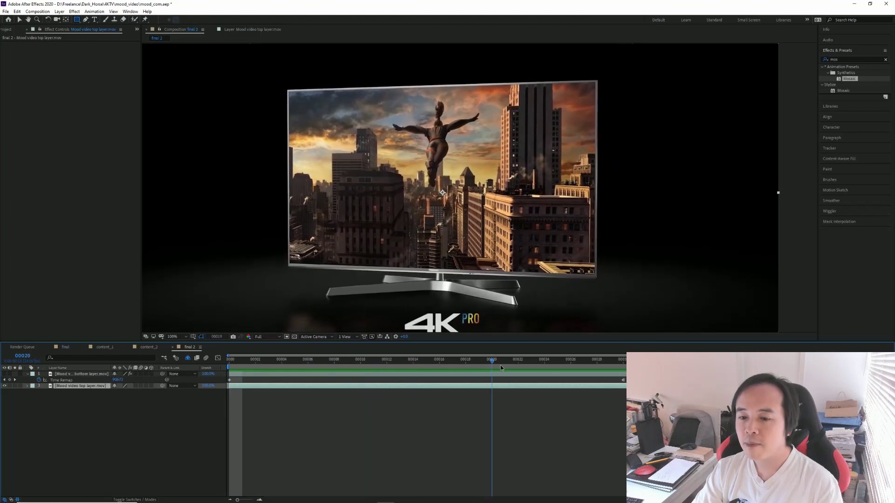
pyautogui.click(479, 360)
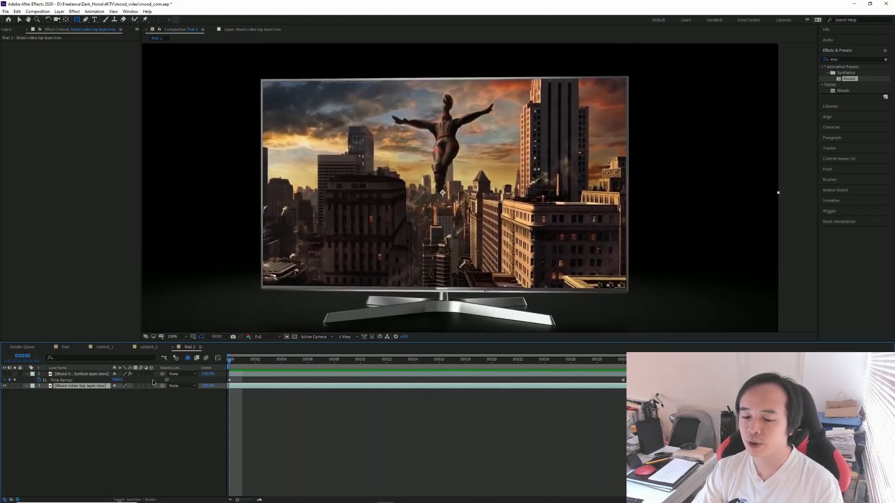
pyautogui.press('Home')
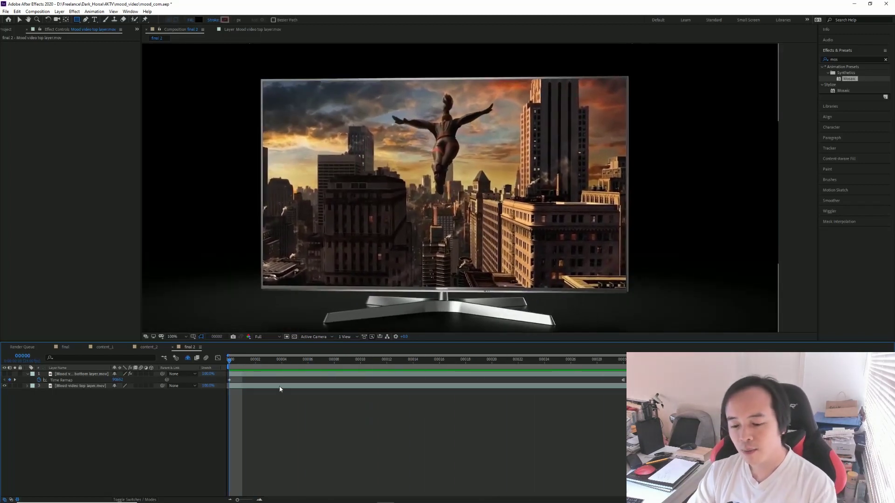
# - Start Track Motion on the Mood video top layer and set the track type to Perspective corner pin
pyautogui.click(285, 404)
pyautogui.click(287, 388)
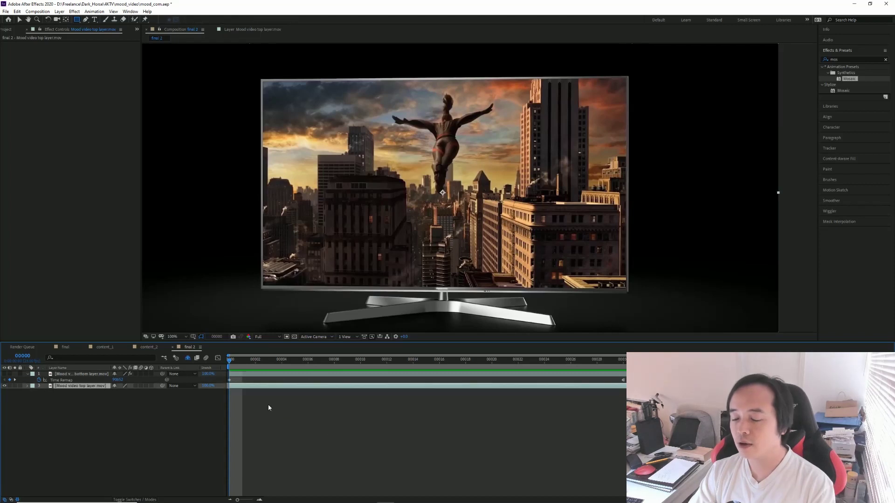
pyautogui.click(844, 148)
pyautogui.click(838, 123)
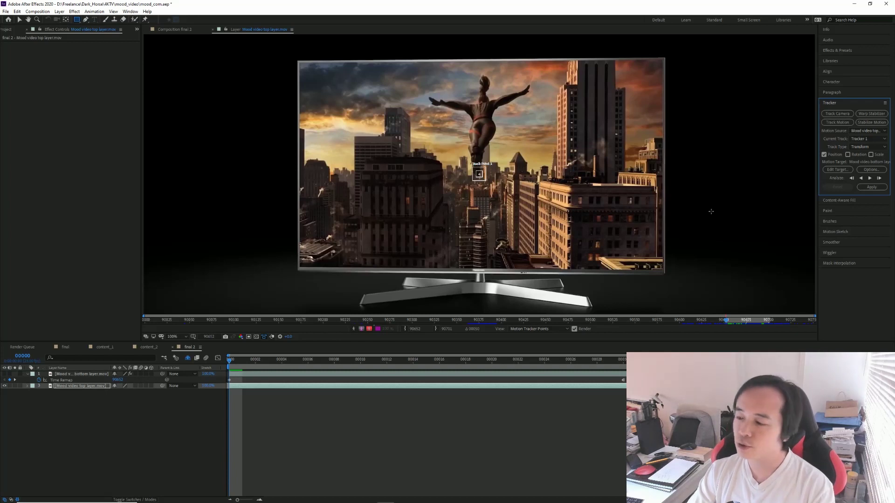
pyautogui.click(872, 147)
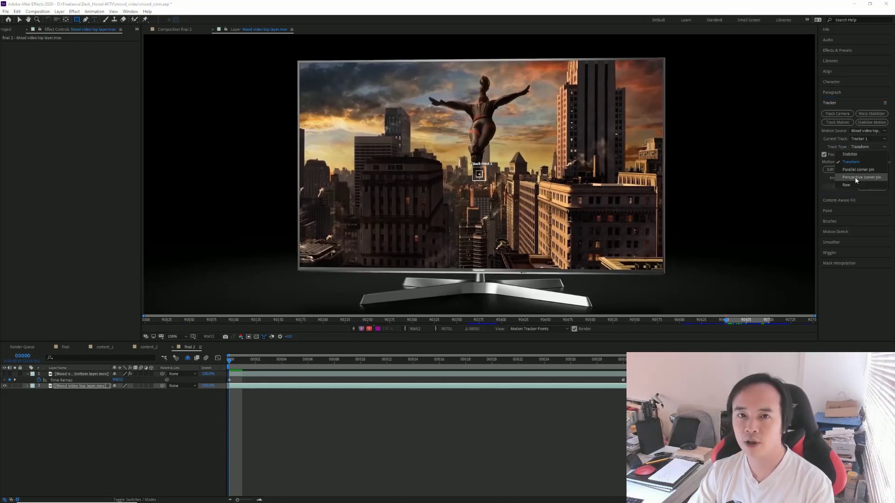
pyautogui.click(856, 178)
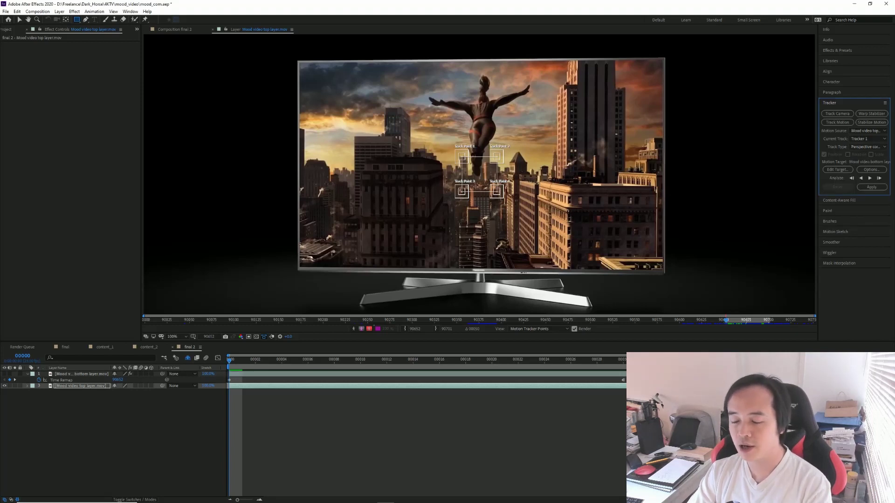
# - Place Track Points 1 and 2 on the upper-left and upper-right corners of the TV at the first frame
pyautogui.scroll(1, 472, 189)
pyautogui.press('pagedown')
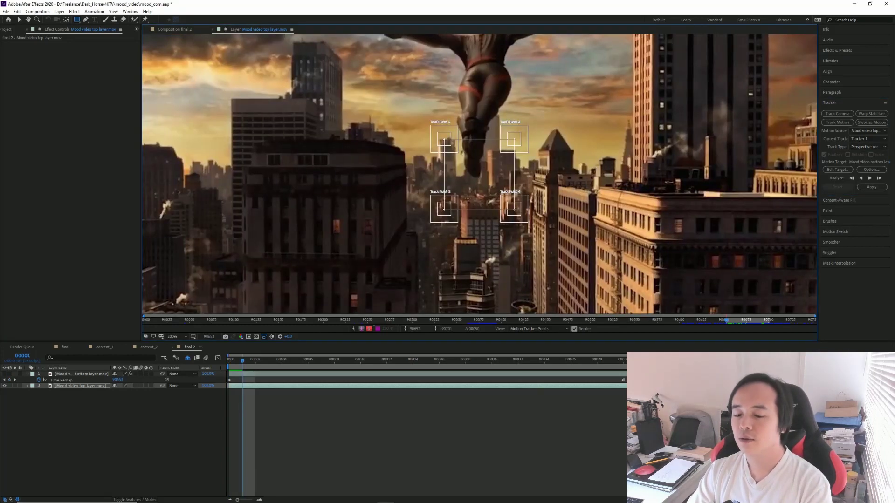
pyautogui.press('pageup')
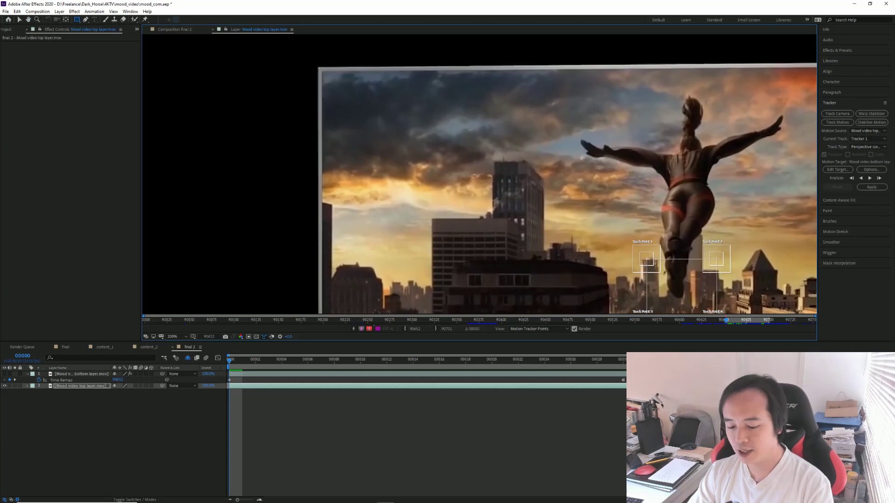
pyautogui.press('v')
pyautogui.moveTo(637, 262); pyautogui.dragTo(319, 80)
pyautogui.moveTo(732, 277); pyautogui.dragTo(767, 52)
pyautogui.moveTo(664, 310); pyautogui.dragTo(507, 102)
# - Place Track Points 4 and 3 on the lower-right and lower-left corners of the TV
pyautogui.press('v')
pyautogui.moveTo(274, 111); pyautogui.dragTo(601, 264)
pyautogui.press('h')
pyautogui.moveTo(229, 147); pyautogui.dragTo(625, 171)
pyautogui.press('v')
pyautogui.moveTo(590, 134); pyautogui.dragTo(269, 286)
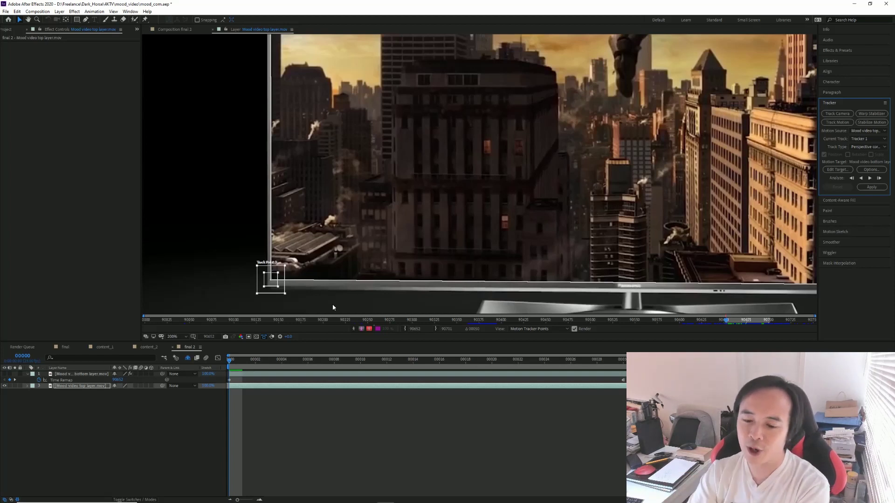
pyautogui.scroll(-1, 333, 307)
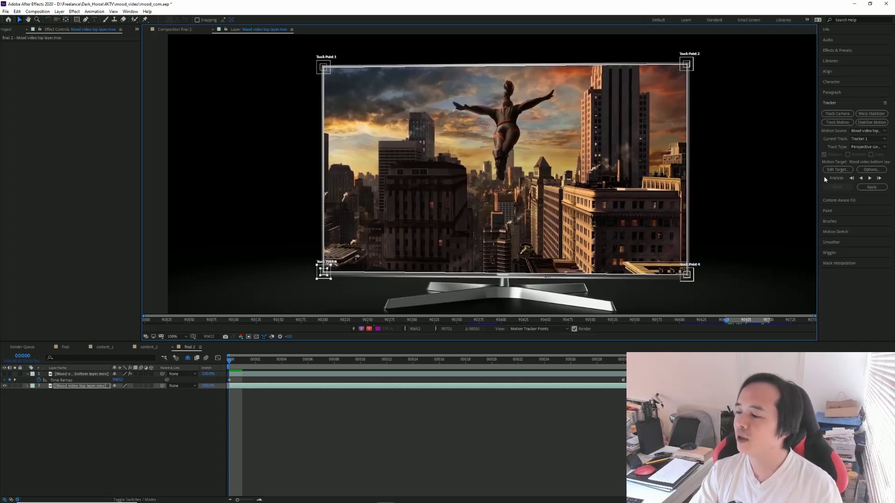
# - Analyze the four corner track points forward through the clip and select Track Point 1
pyautogui.click(870, 178)
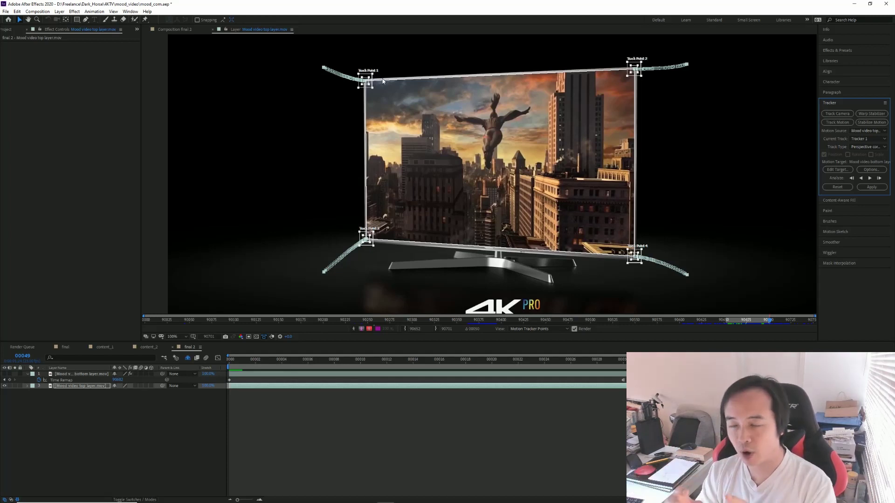
pyautogui.click(359, 89)
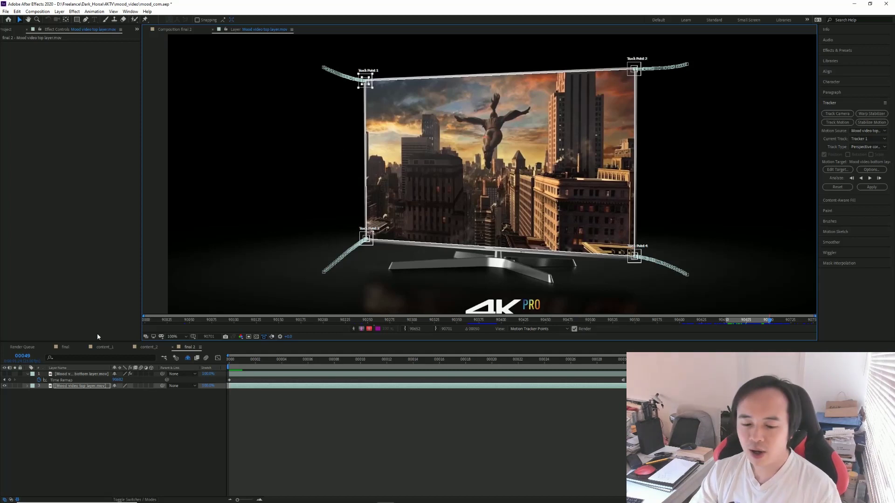
# - Reveal the motion tracker keyframes on the Mood video top layer to review them, and collapse the layer again
pyautogui.click(28, 386)
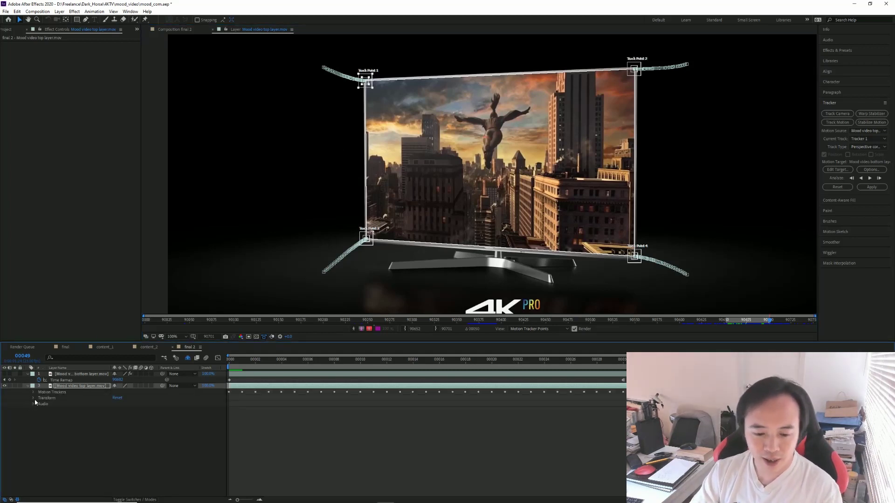
pyautogui.press('u')
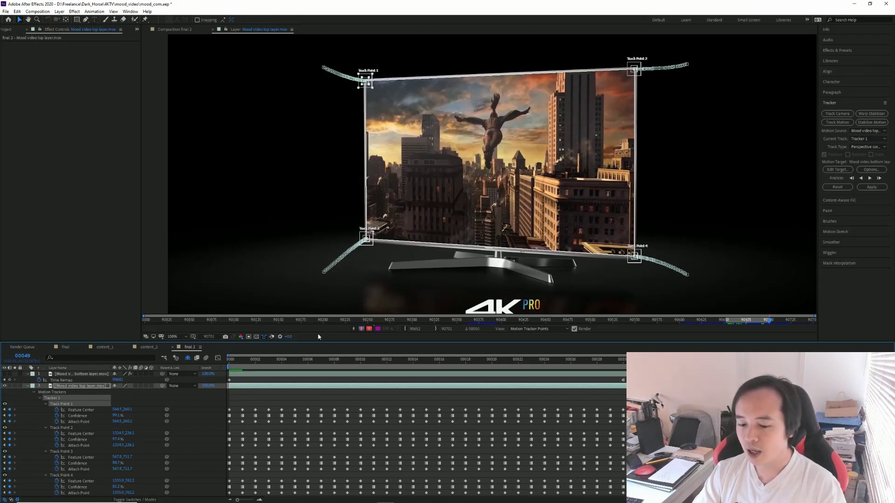
pyautogui.click(27, 386)
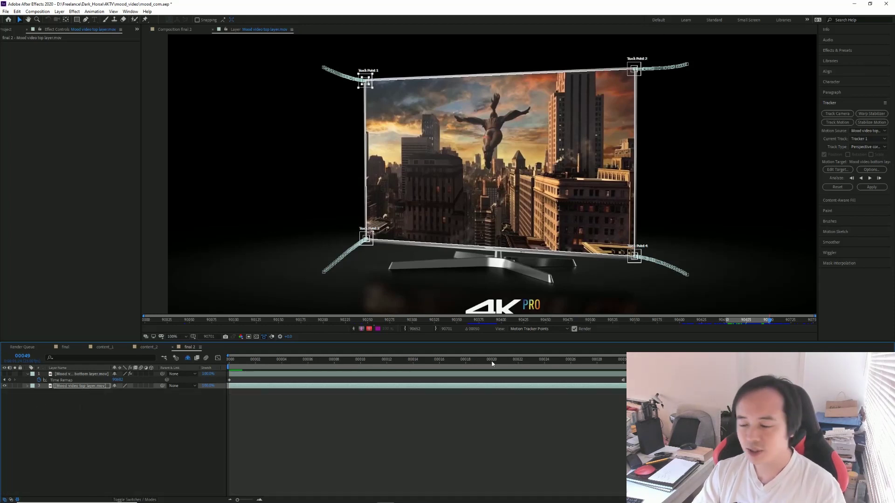
# - Apply the corner pin track to the Mood video bottom layer as motion target and turn that layer's visibility on
pyautogui.click(837, 170)
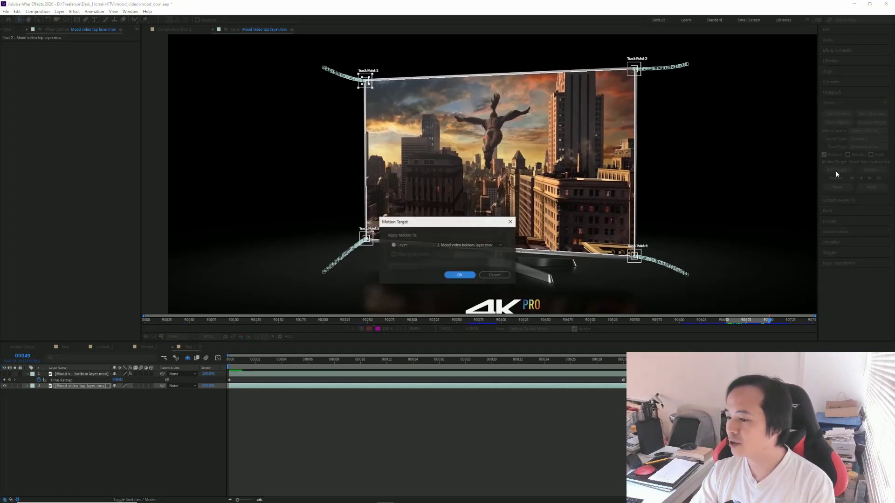
pyautogui.click(464, 246)
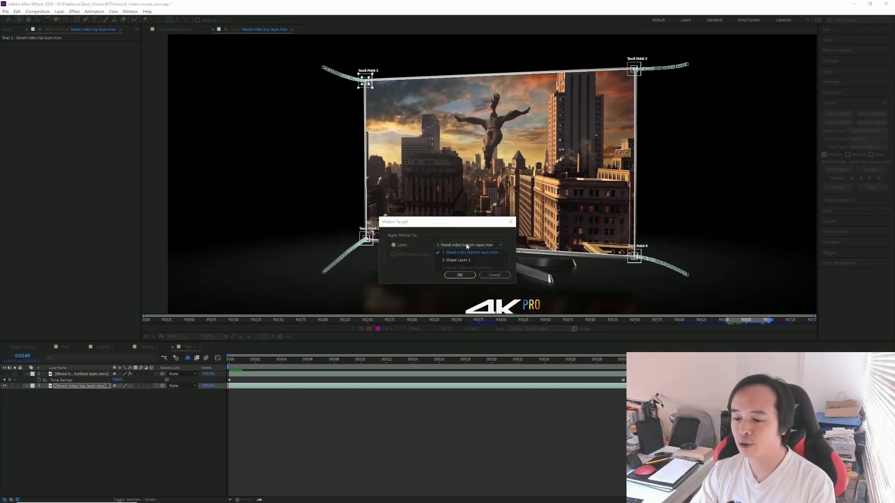
pyautogui.click(467, 245)
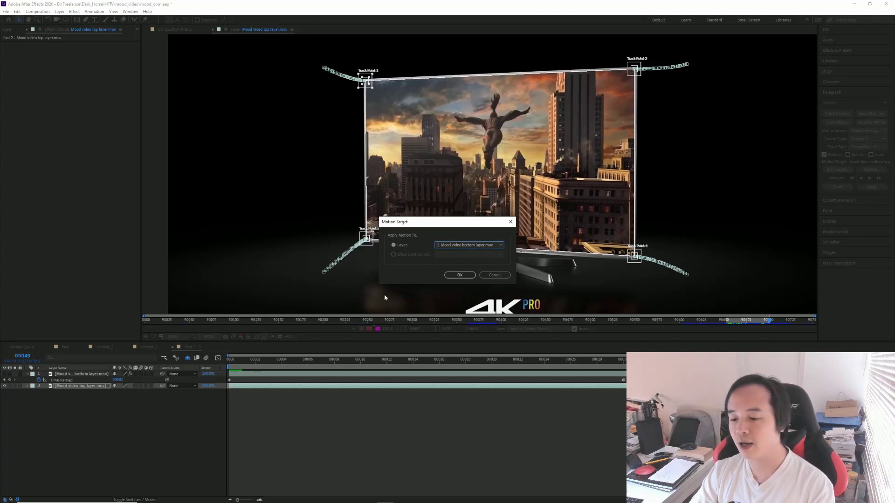
pyautogui.click(460, 275)
pyautogui.click(872, 187)
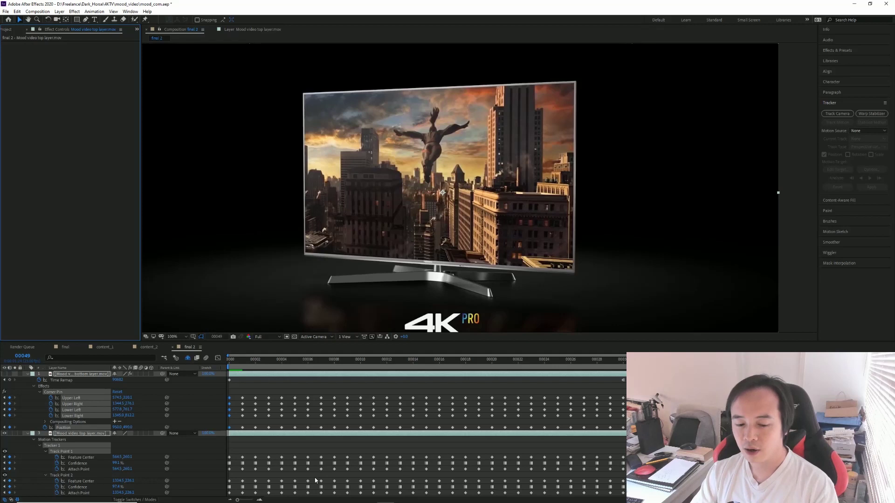
pyautogui.click(264, 376)
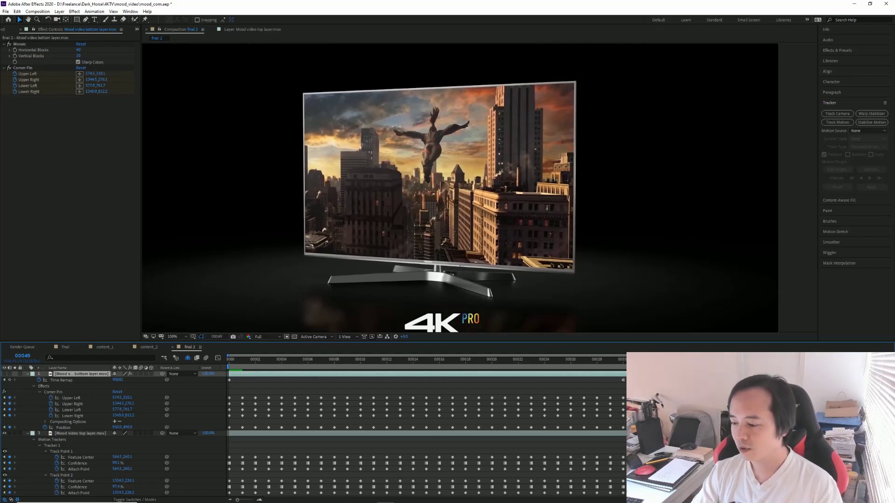
pyautogui.click(5, 373)
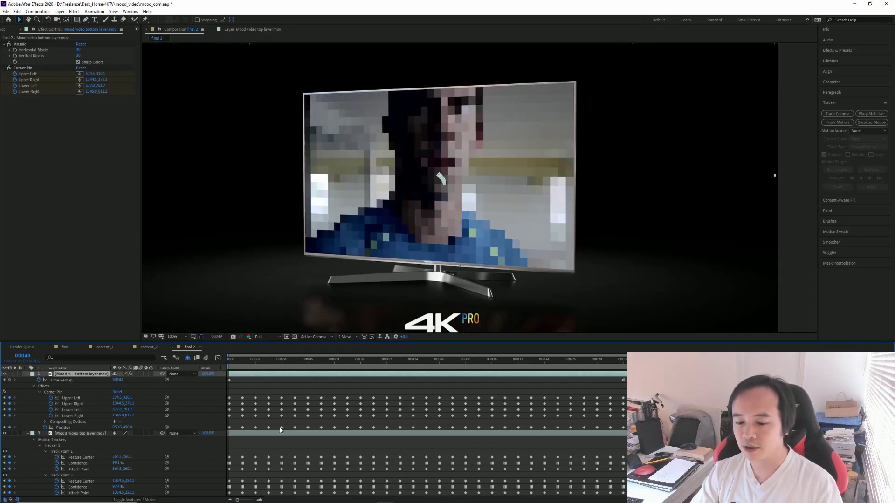
# - Play and scrub the composition from the first frame to check how the mosaic layer follows the TV screen
pyautogui.press('Home')
pyautogui.press('space')
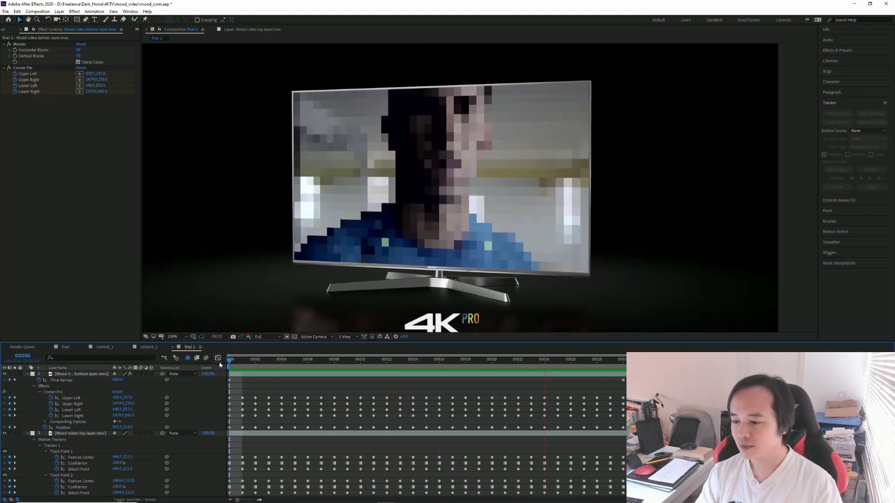
pyautogui.press('space')
pyautogui.moveTo(312, 363); pyautogui.dragTo(553, 376)
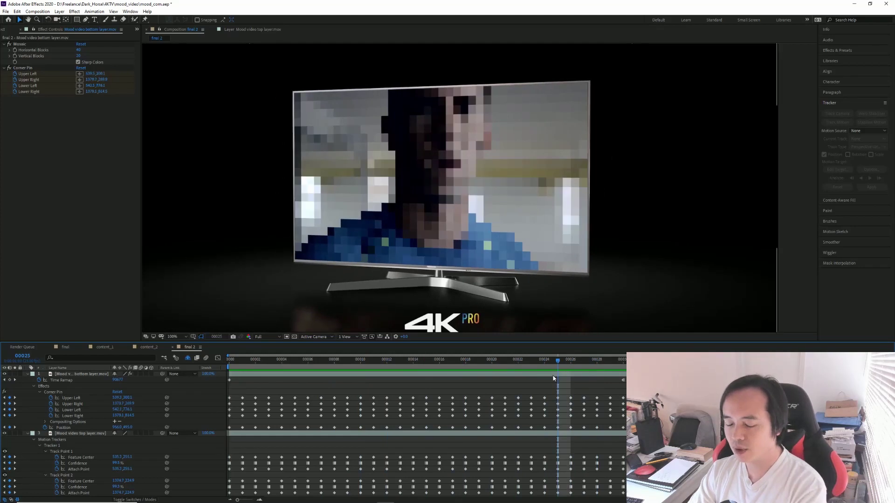
pyautogui.press(',')
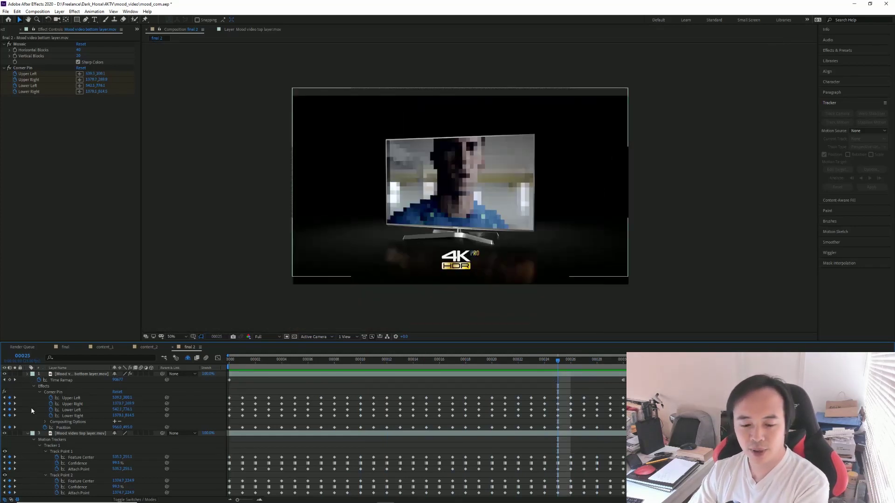
# - Collapse both layers' properties and inspect the corner-pinned bottom layer's fit on the TV up close
pyautogui.press('u')
pyautogui.click(27, 380)
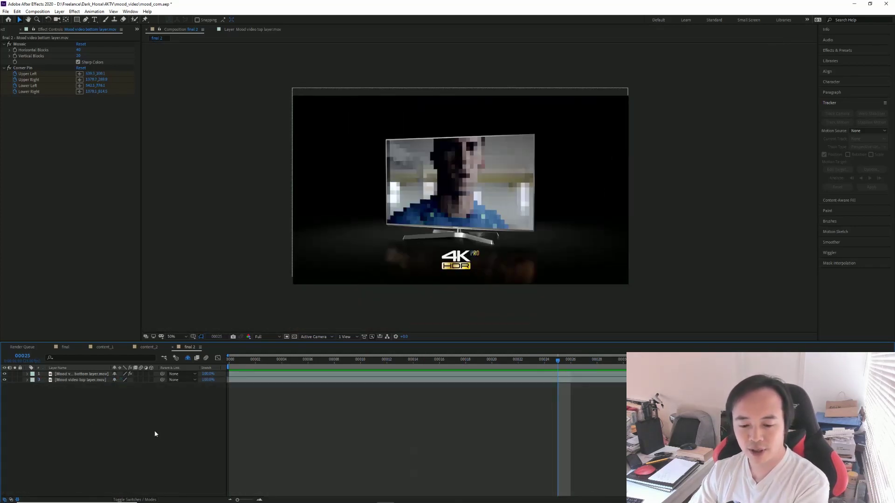
pyautogui.click(275, 374)
pyautogui.scroll(2, 453, 247)
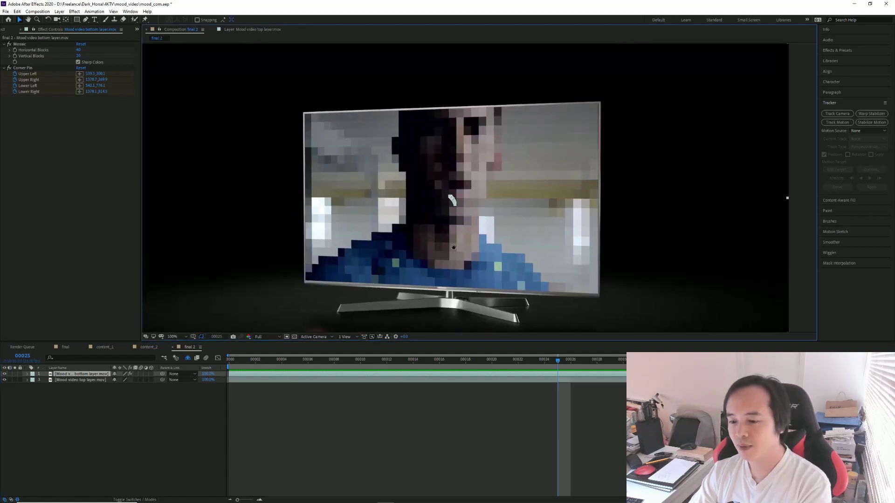
pyautogui.scroll(-2, 453, 247)
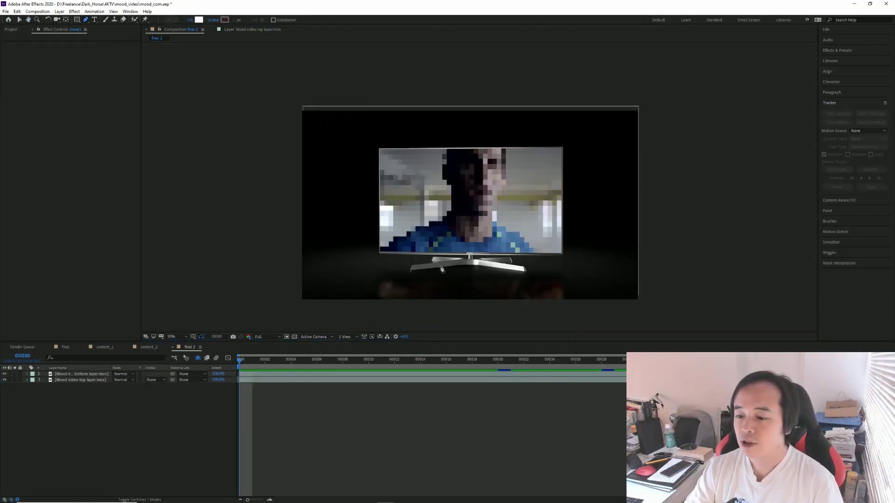
# - Draw a closed four-point white shape with a slanted left edge over the right part of the TV
pyautogui.click(517, 133)
pyautogui.click(431, 275)
pyautogui.click(586, 285)
pyautogui.click(590, 126)
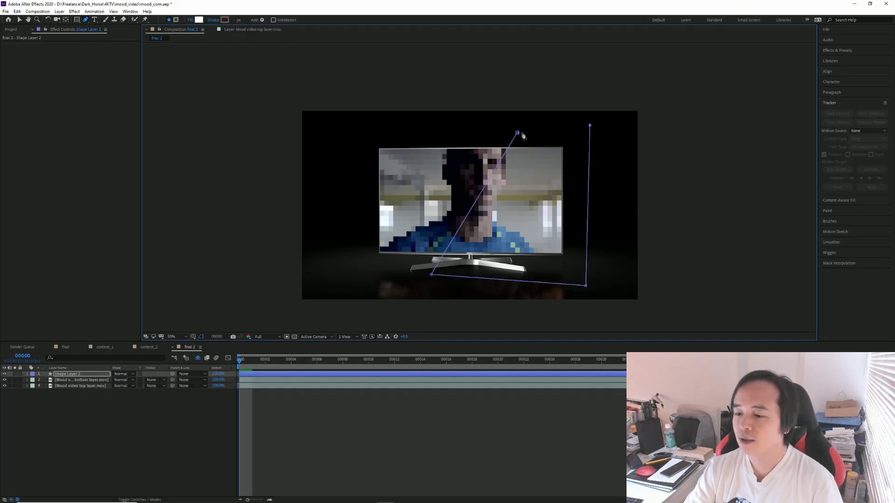
pyautogui.click(517, 132)
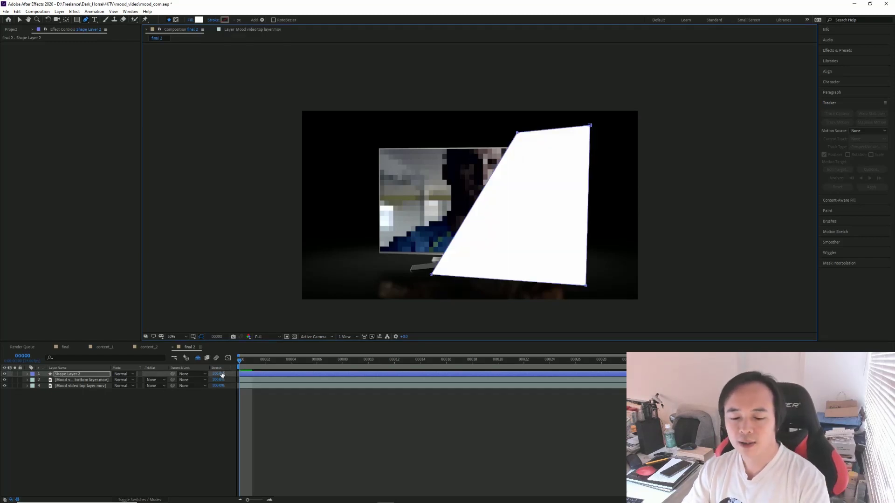
# - Place the shape layer beneath the Mood video bottom layer, set its track matte to Alpha Matte from that layer, and preview the result
pyautogui.click(80, 381)
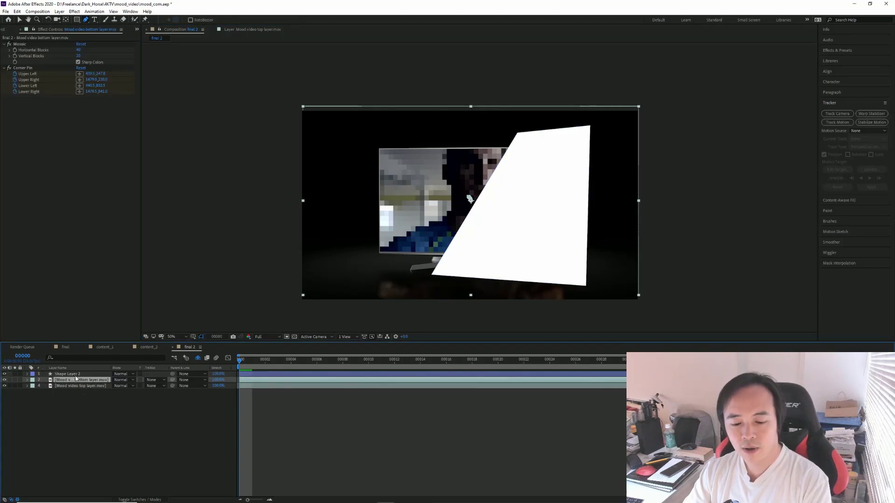
pyautogui.moveTo(75, 374); pyautogui.dragTo(78, 380)
pyautogui.hotkey('ctrl', ']')
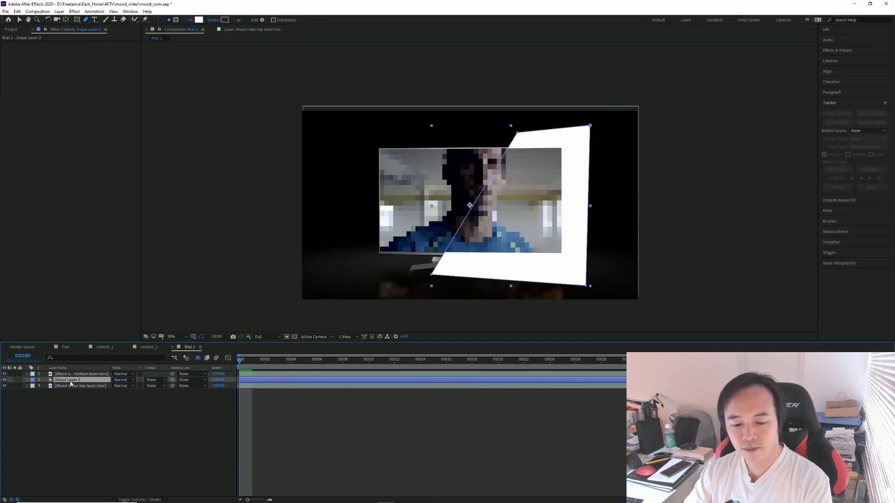
pyautogui.click(155, 380)
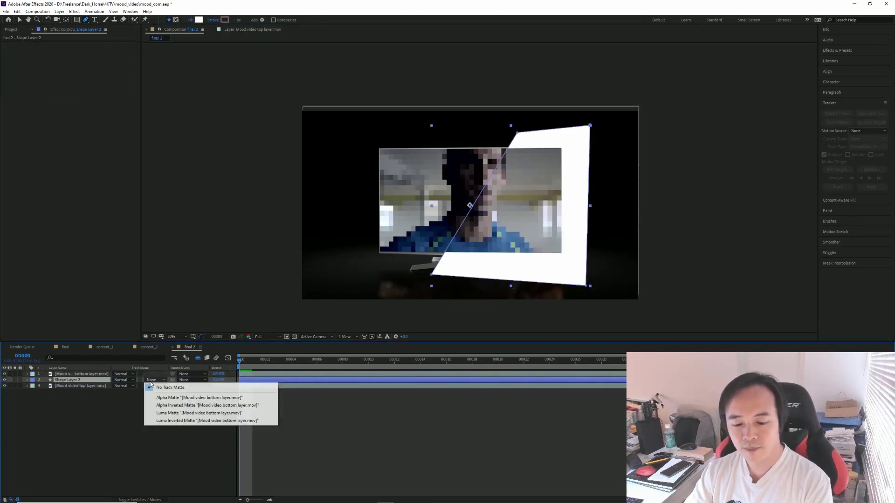
pyautogui.click(178, 399)
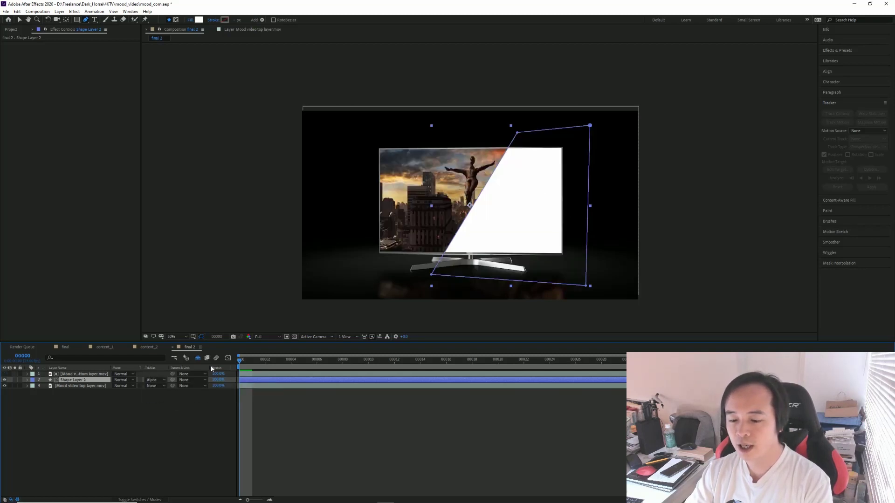
pyautogui.press('space')
pyautogui.moveTo(611, 368); pyautogui.dragTo(238, 369)
# - Duplicate the Mood video bottom layer, place the copy directly below the shape layer and make it visible
pyautogui.click(84, 374)
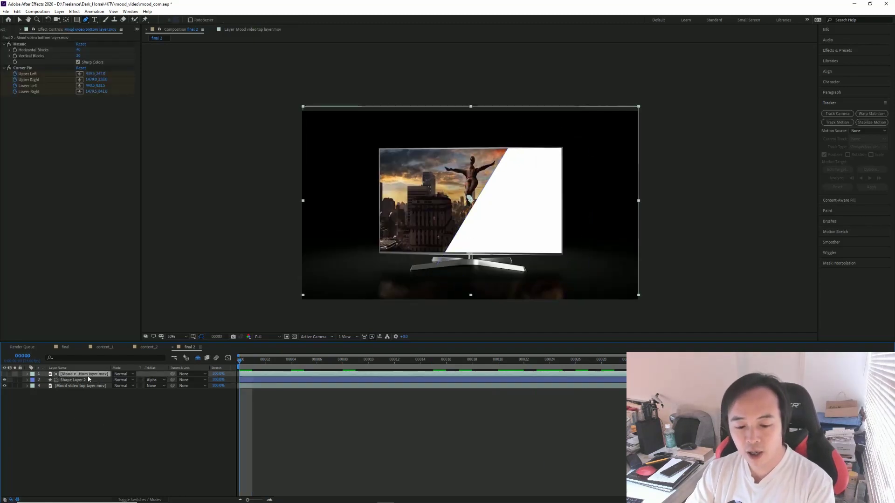
pyautogui.hotkey('ctrl', 'd')
pyautogui.moveTo(93, 377); pyautogui.dragTo(84, 396)
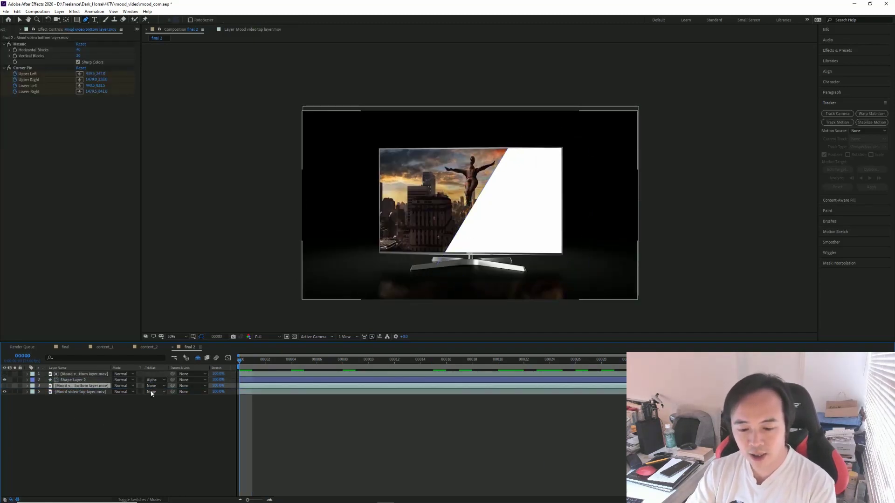
pyautogui.click(4, 385)
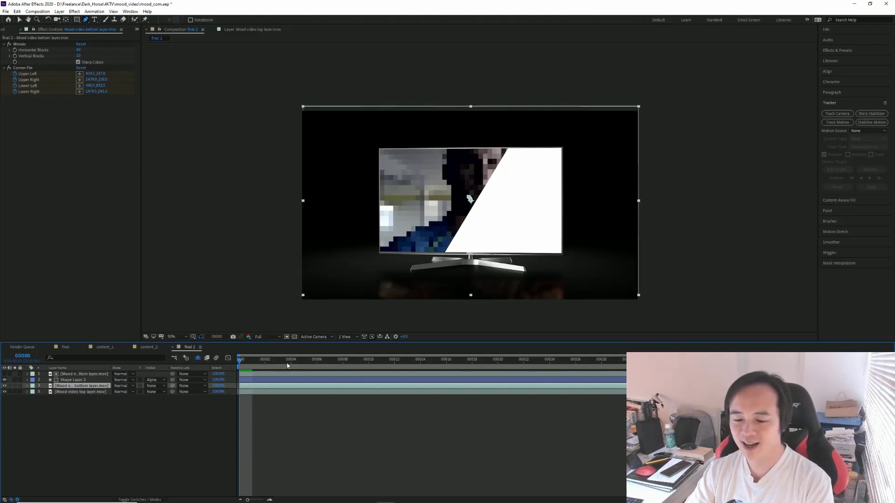
# - Set the white shape layer's opacity to 10% and scrub through the opening frames to check the screen glare
pyautogui.click(78, 381)
pyautogui.press('t')
pyautogui.click(118, 386)
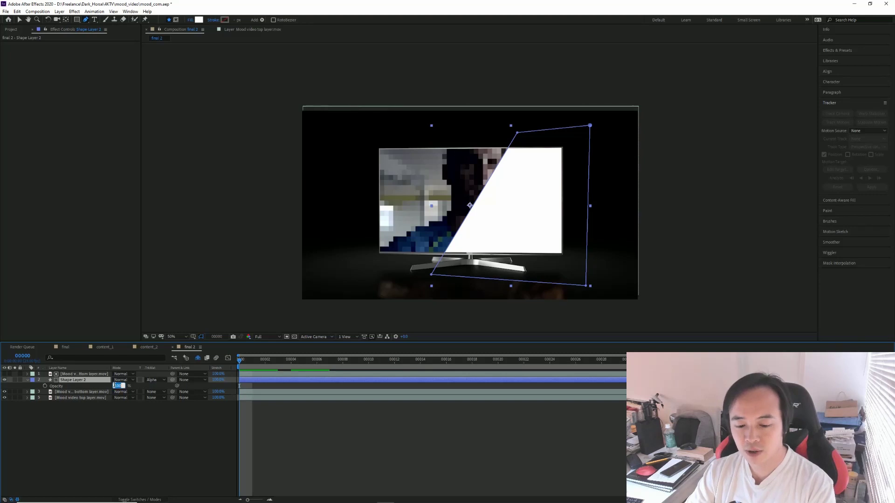
pyautogui.write('10')
pyautogui.press('Return')
pyautogui.click(154, 410)
pyautogui.moveTo(242, 365); pyautogui.dragTo(343, 365)
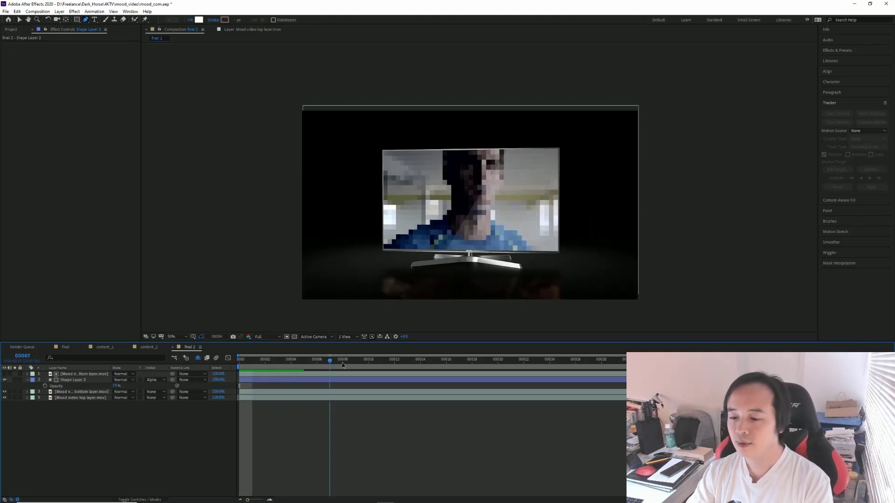